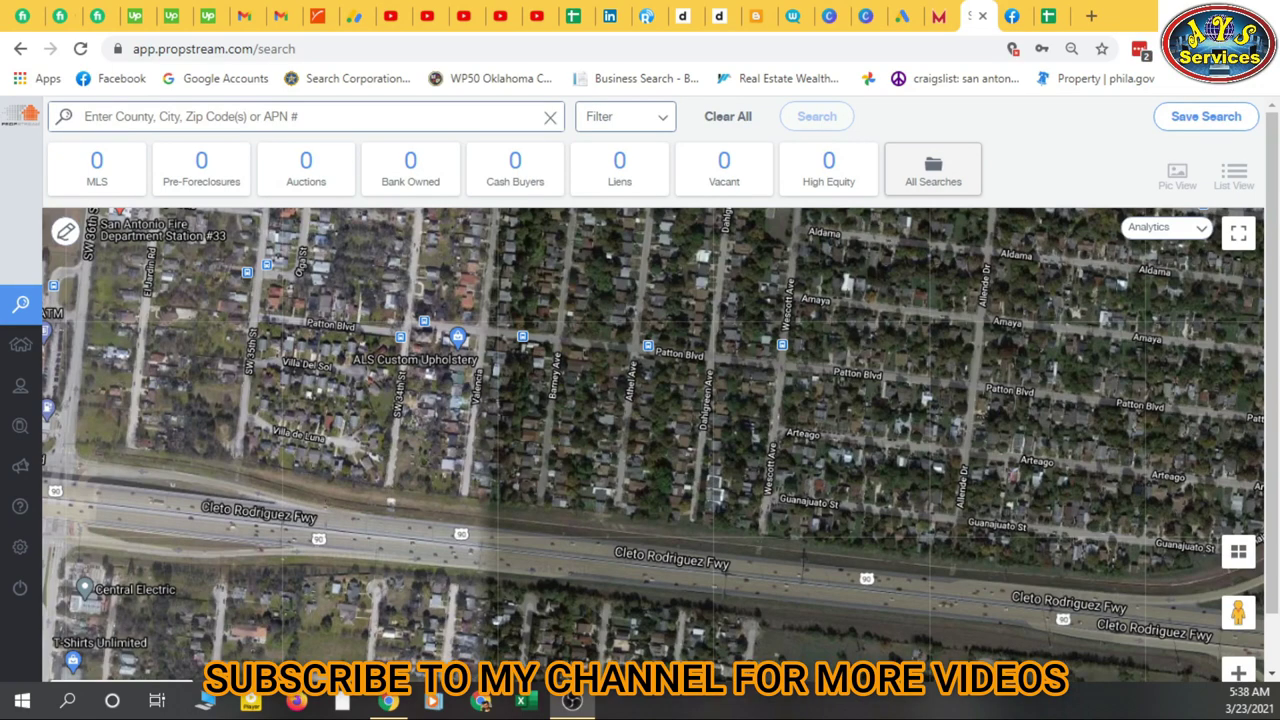
Step: Switch from PropStream to the Bexar County probate data spreadsheet
click(1047, 18)
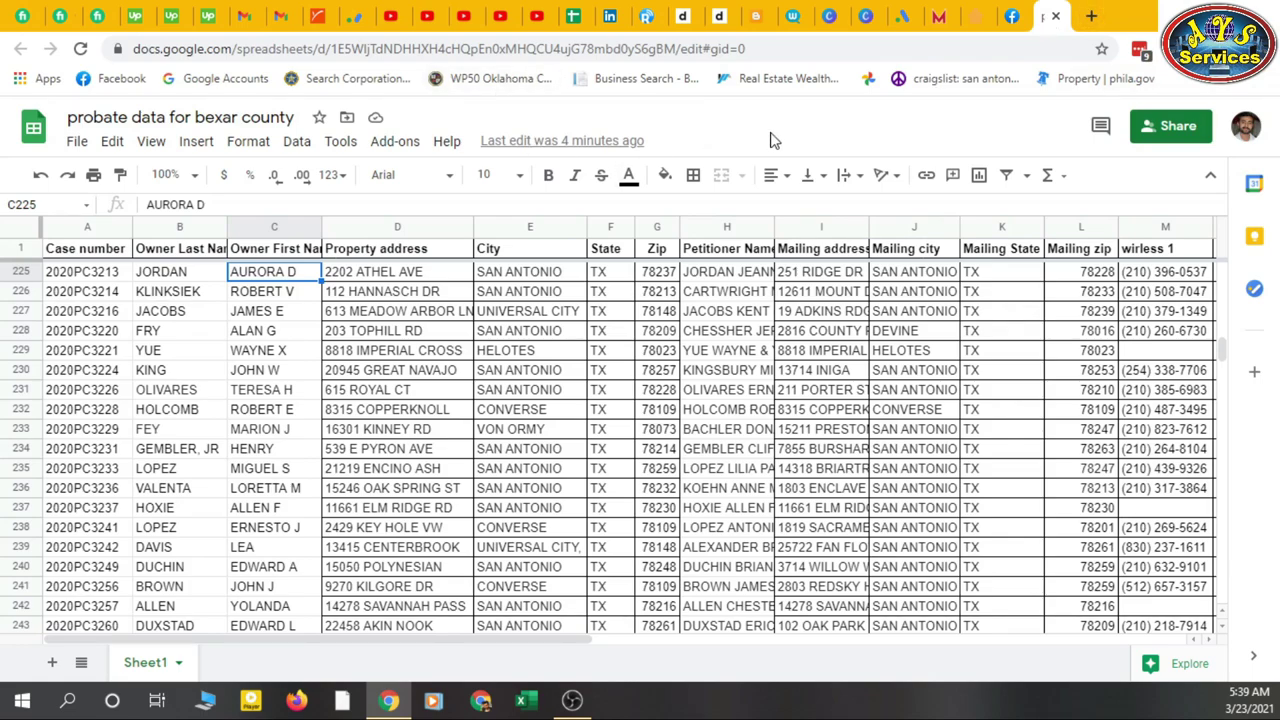
click(364, 274)
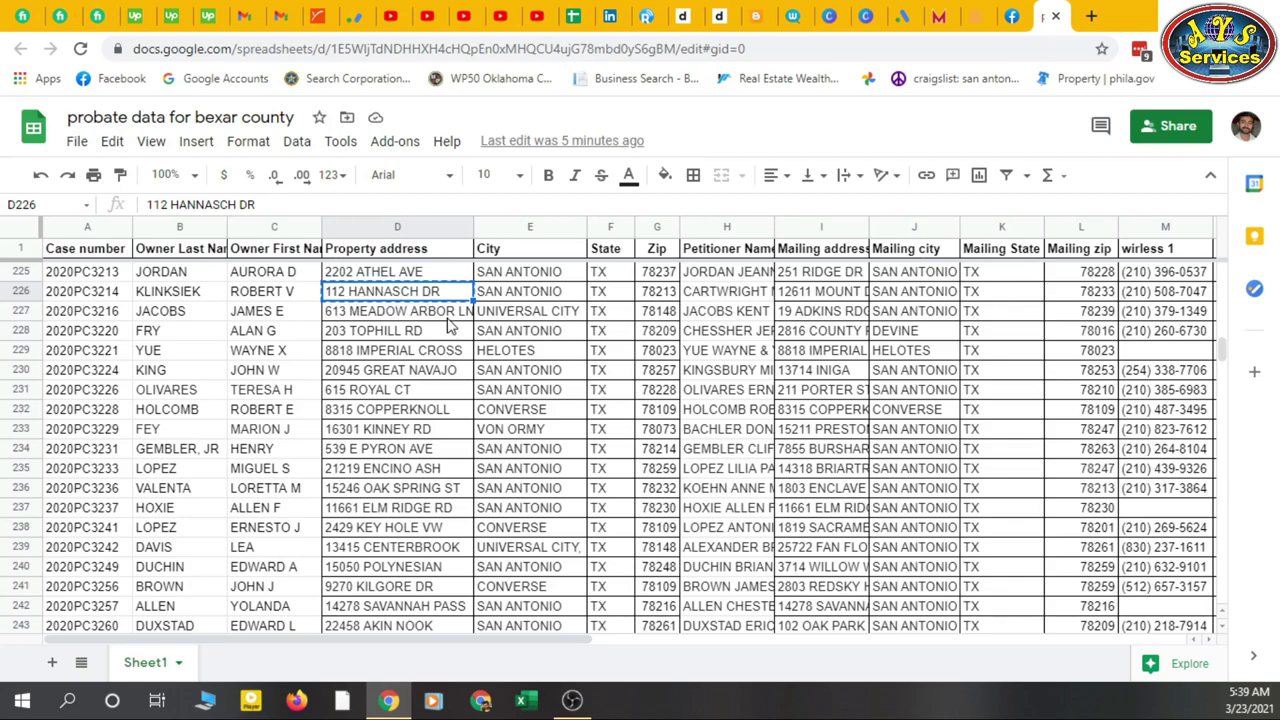
key(ctrl+c)
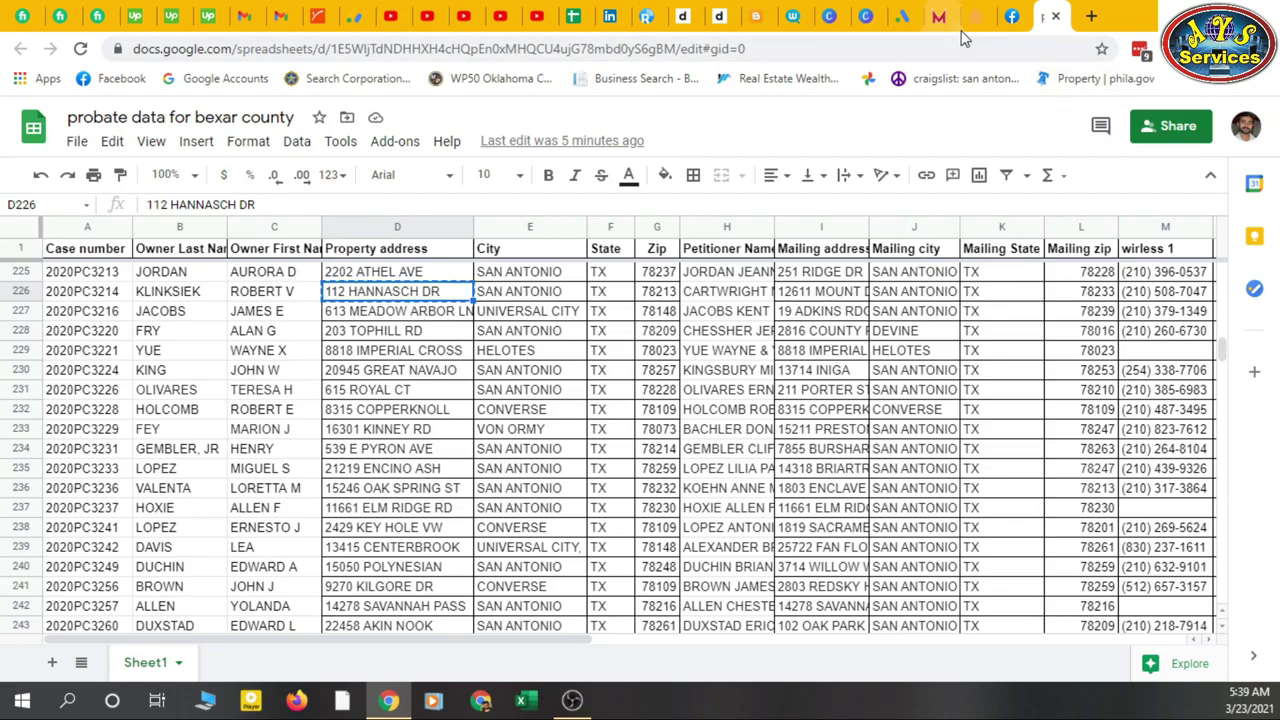
click(968, 16)
click(320, 117)
key(ctrl+v)
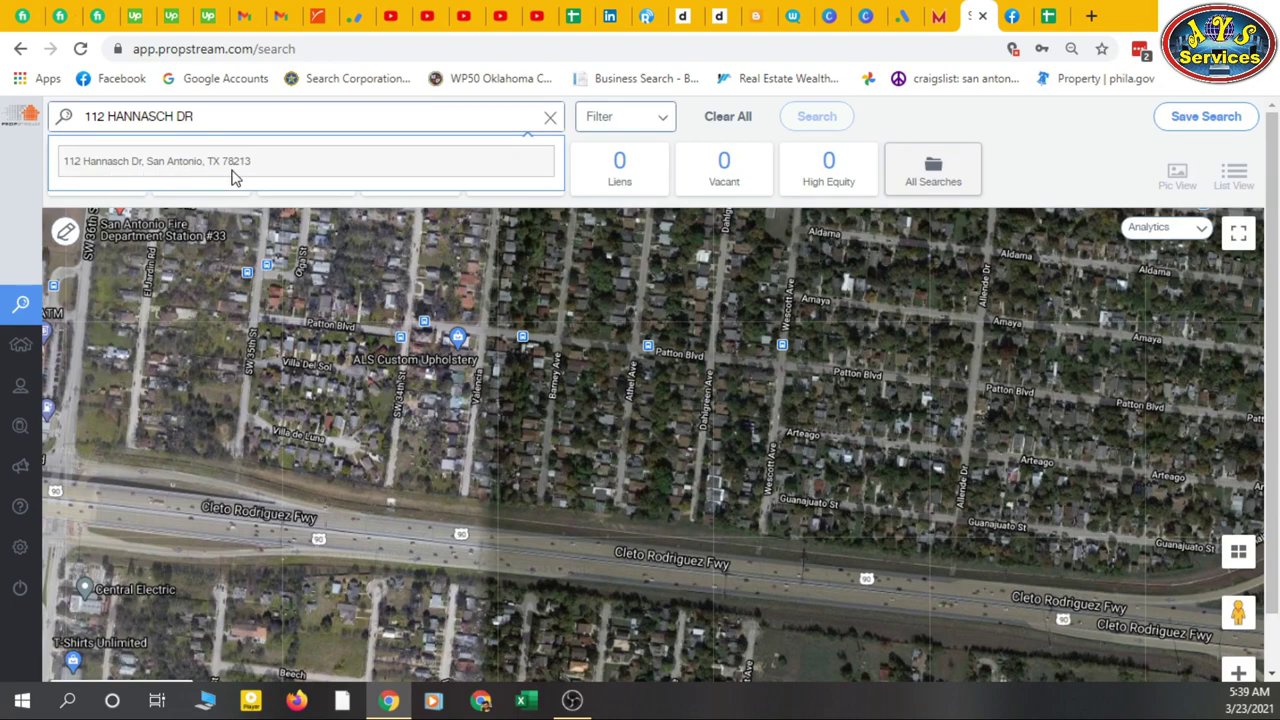
click(1045, 20)
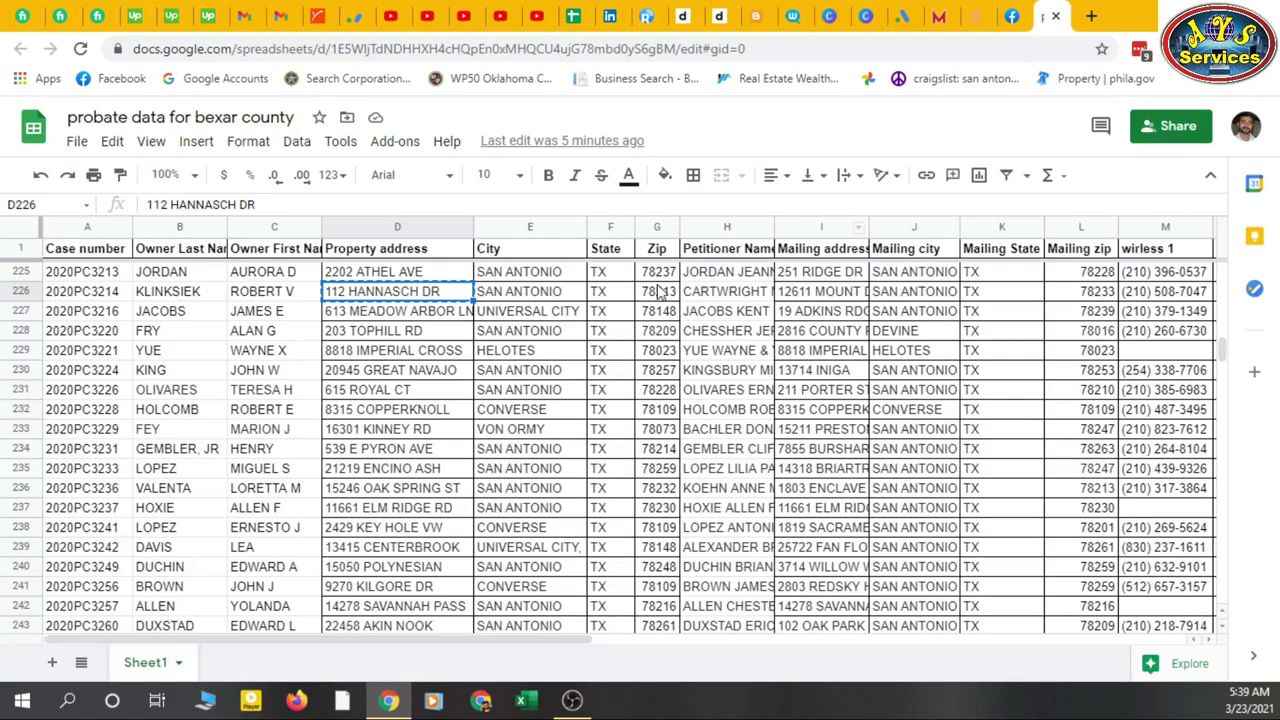
key(Right)
key(Right)
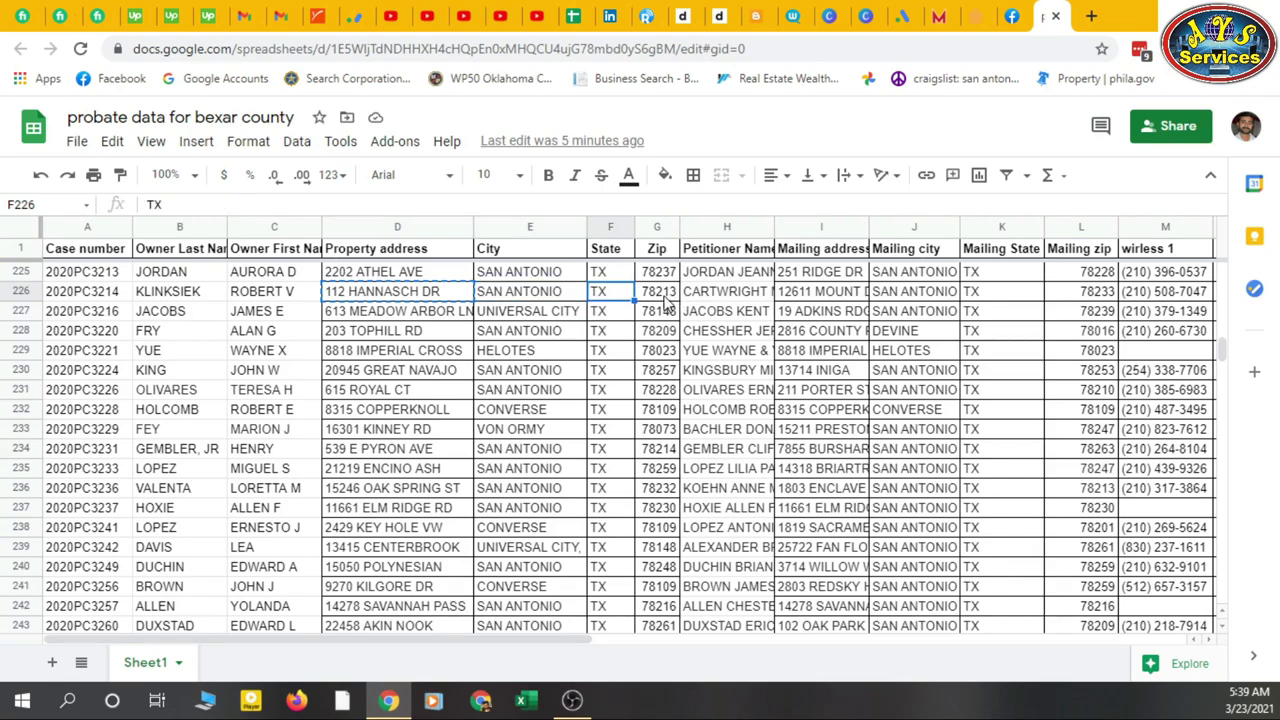
click(667, 293)
click(972, 18)
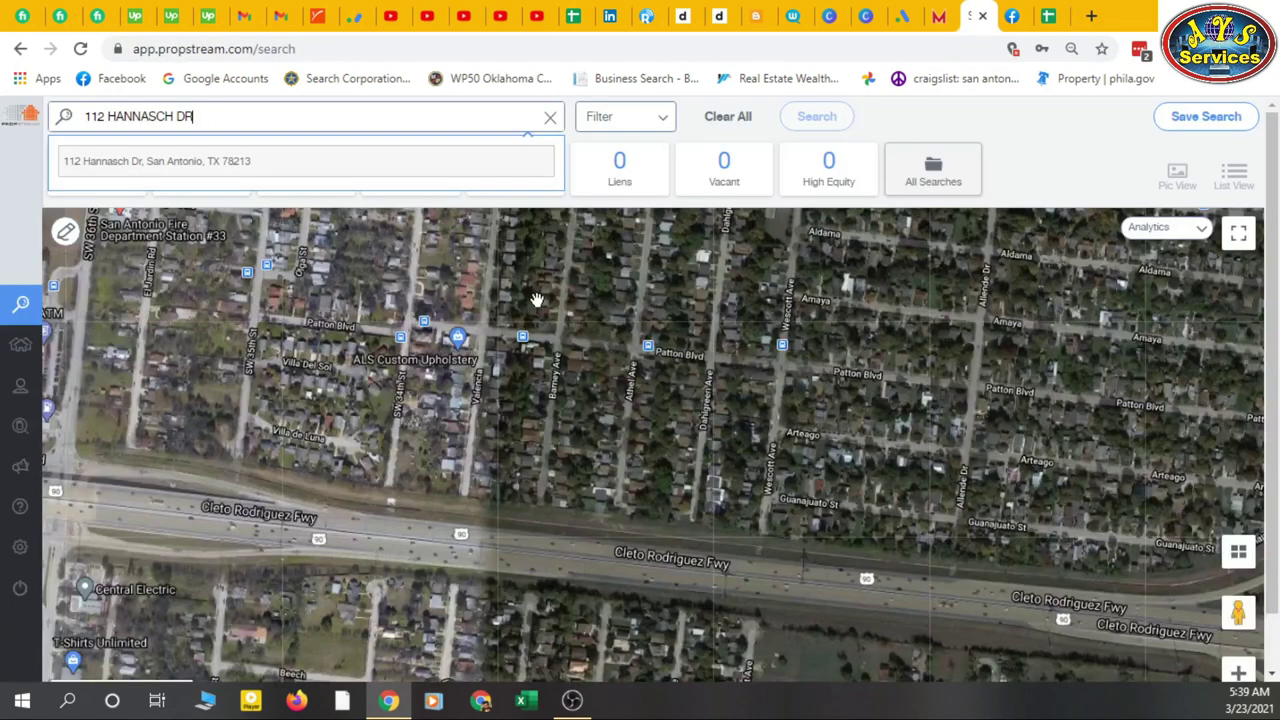
click(257, 160)
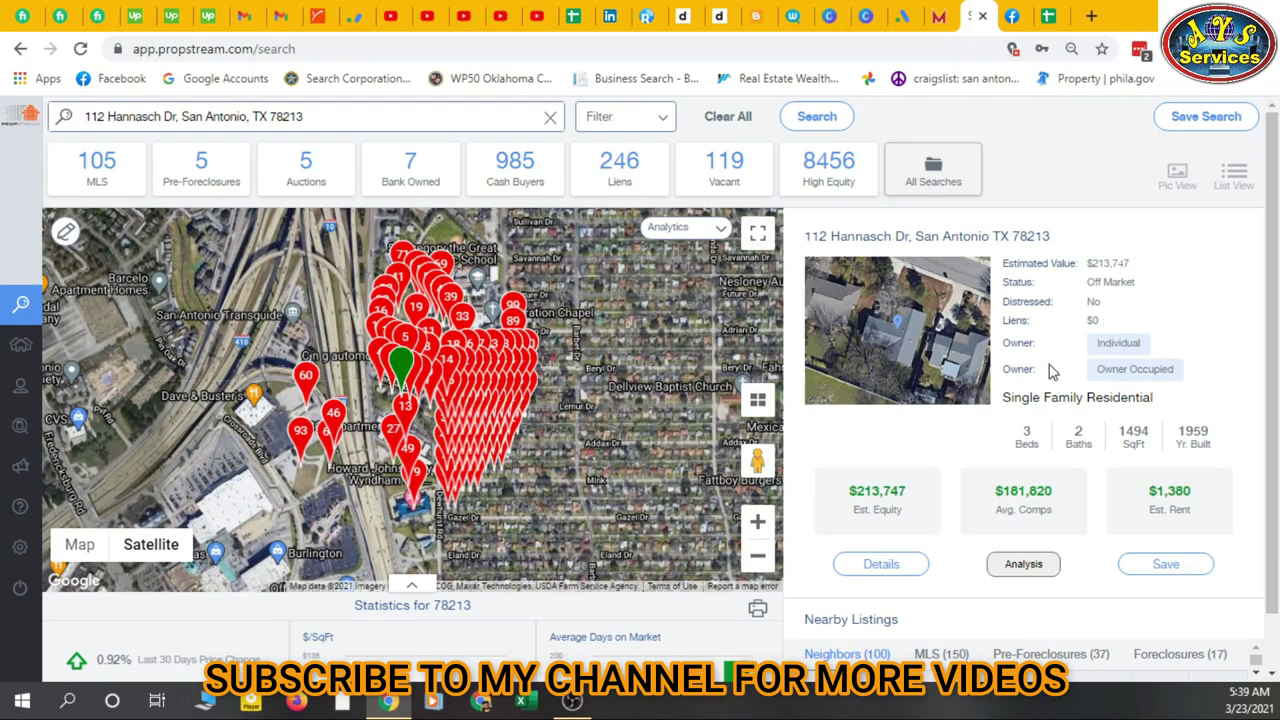
scroll(1040, 450, down, 1)
scroll(1040, 450, up, 1)
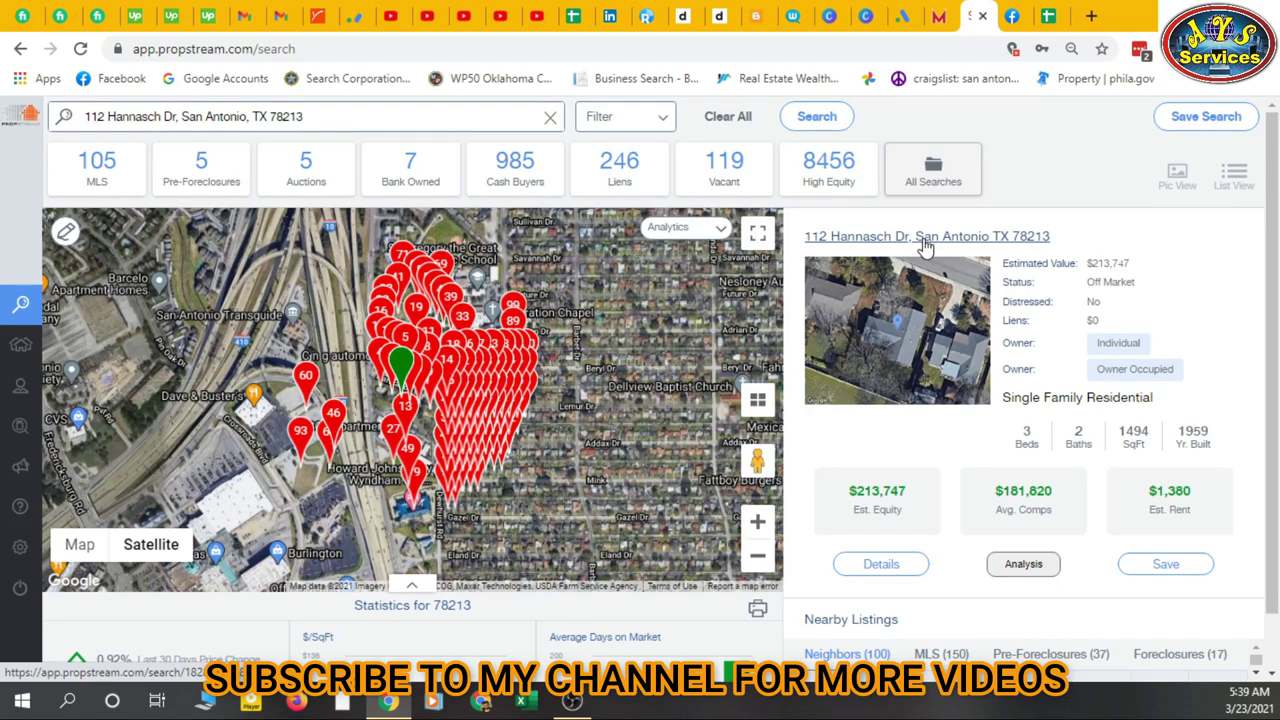
click(925, 244)
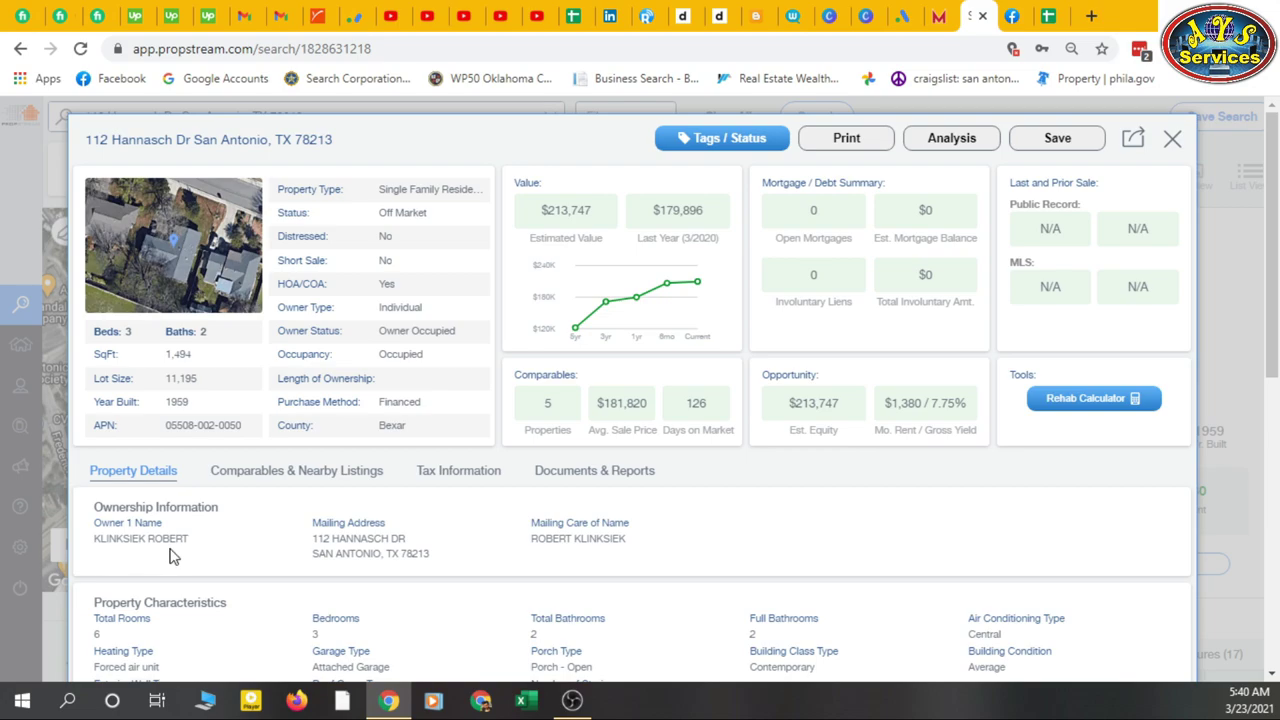
click(1043, 16)
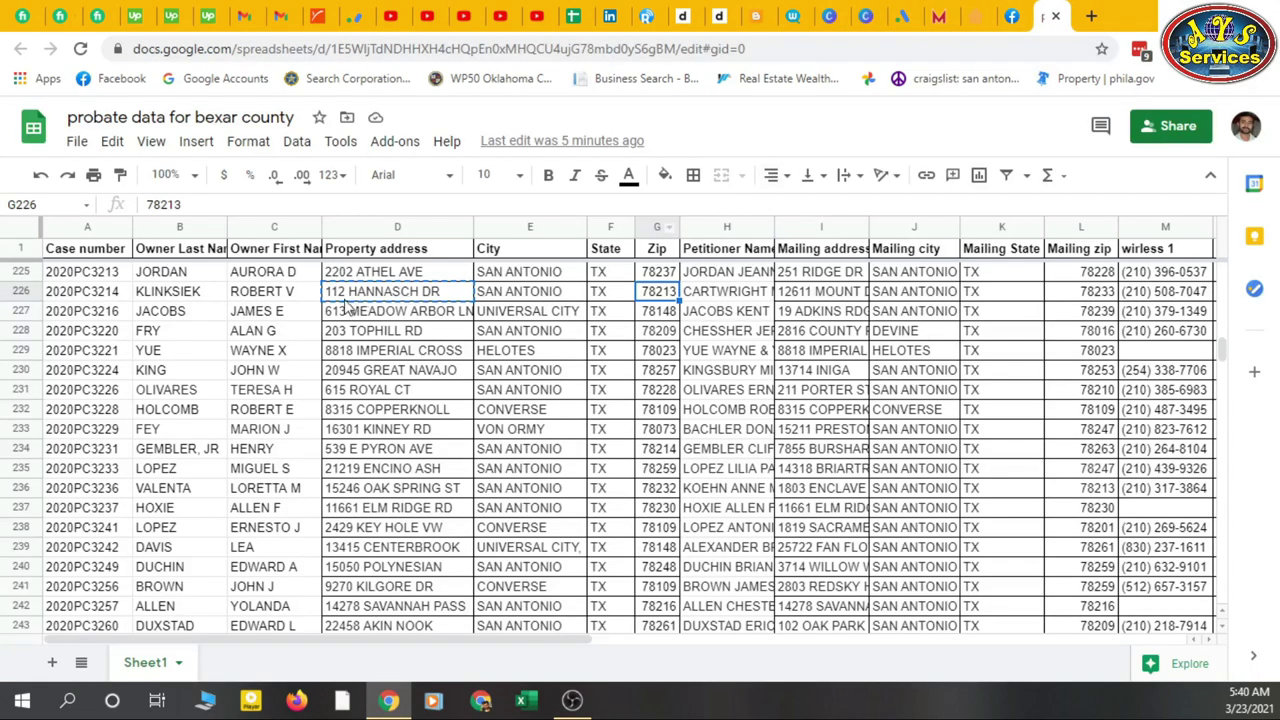
click(186, 297)
click(243, 298)
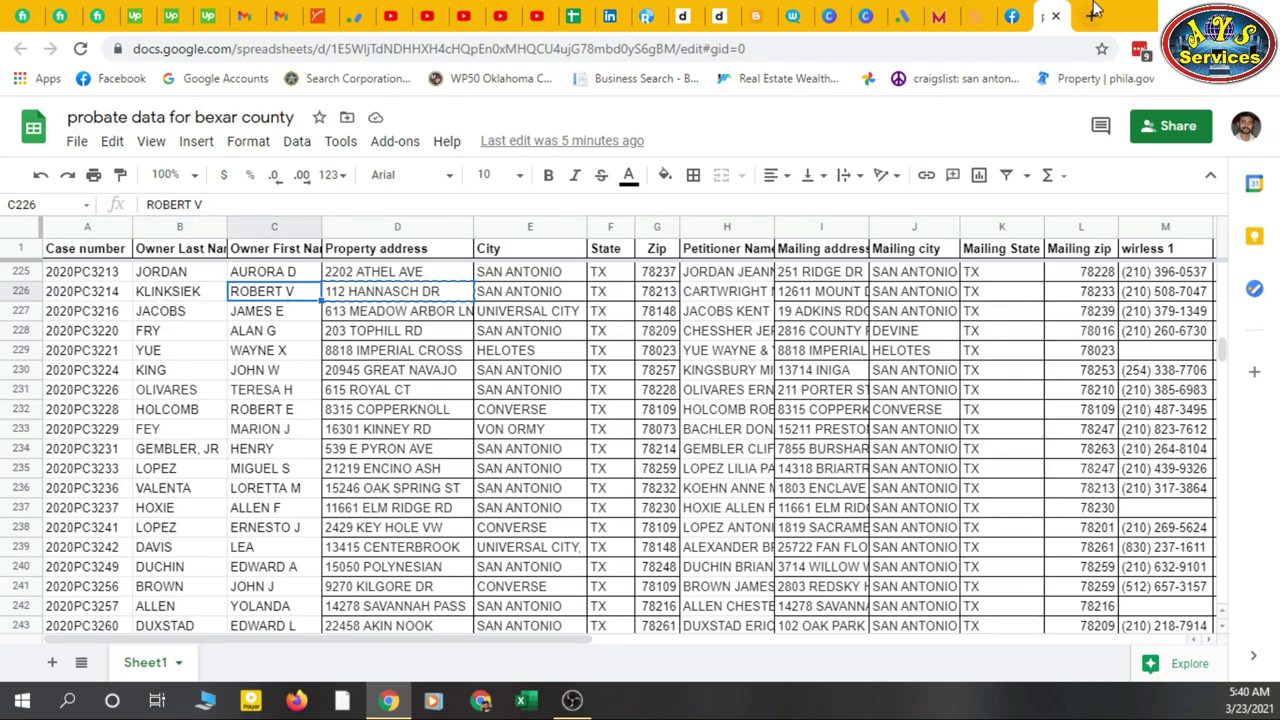
click(975, 16)
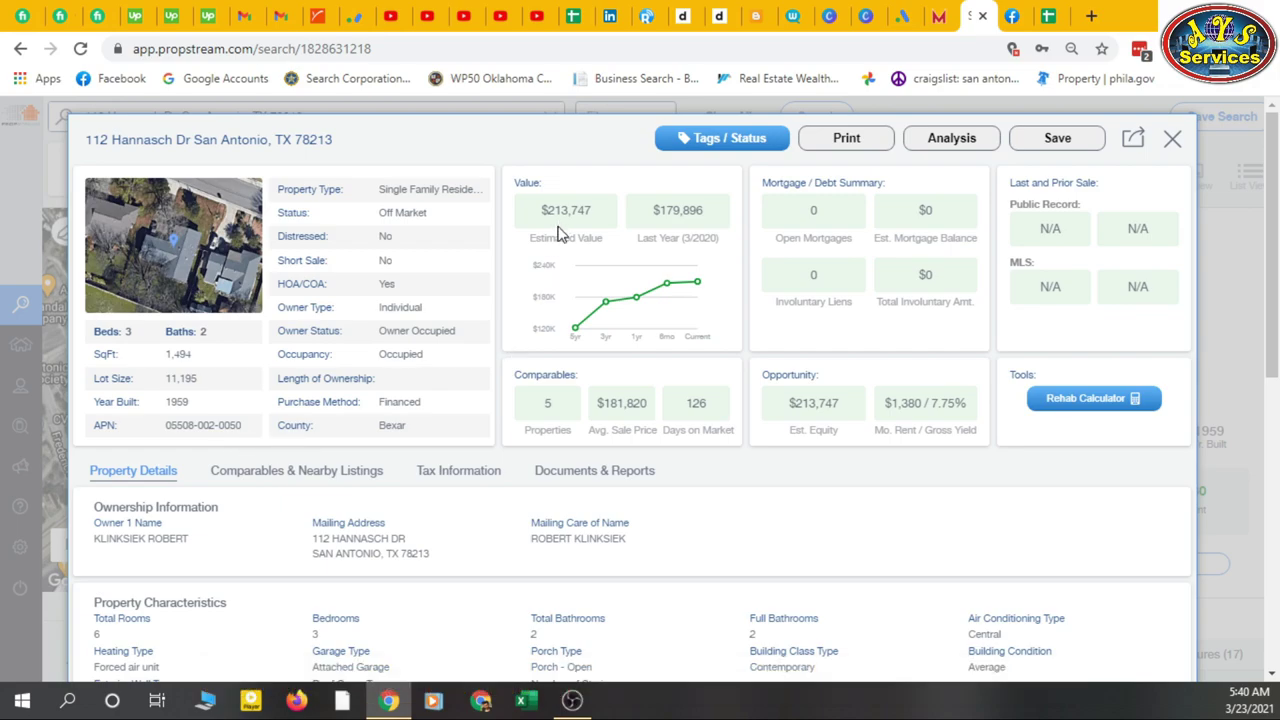
drag(533, 181, 510, 186)
click(571, 166)
scroll(631, 393, down, 2)
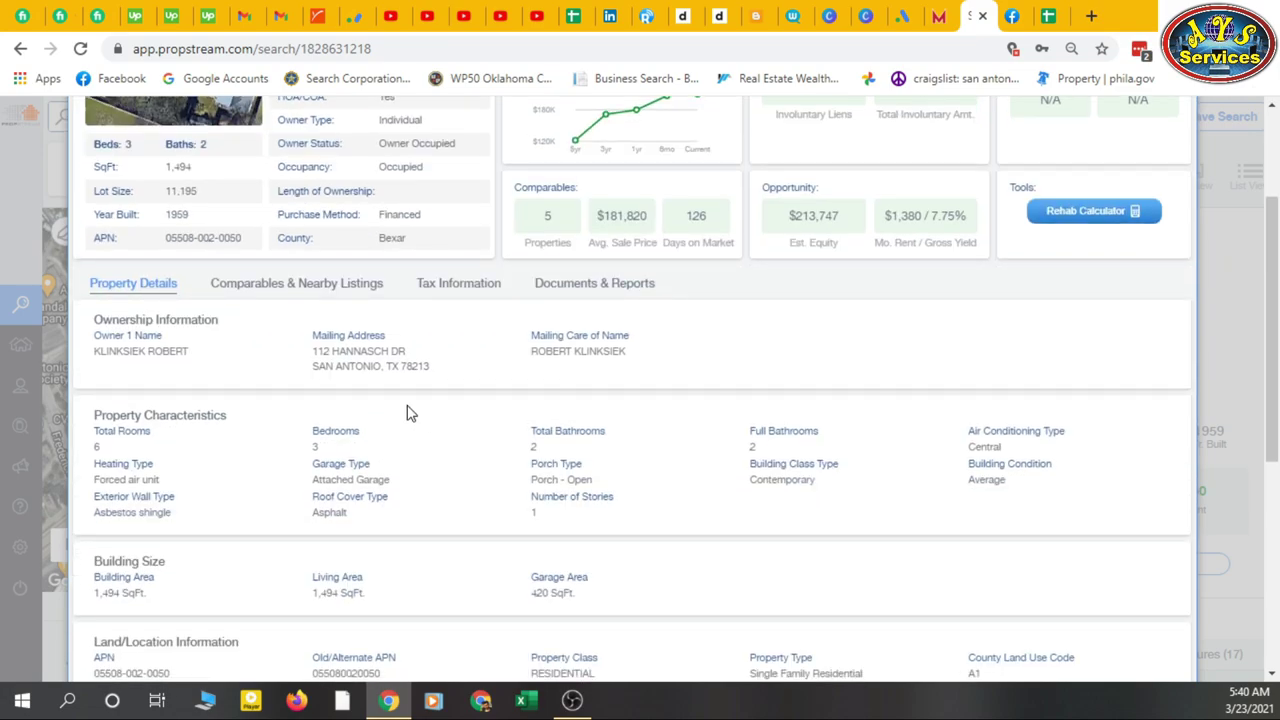
scroll(400, 410, down, 2)
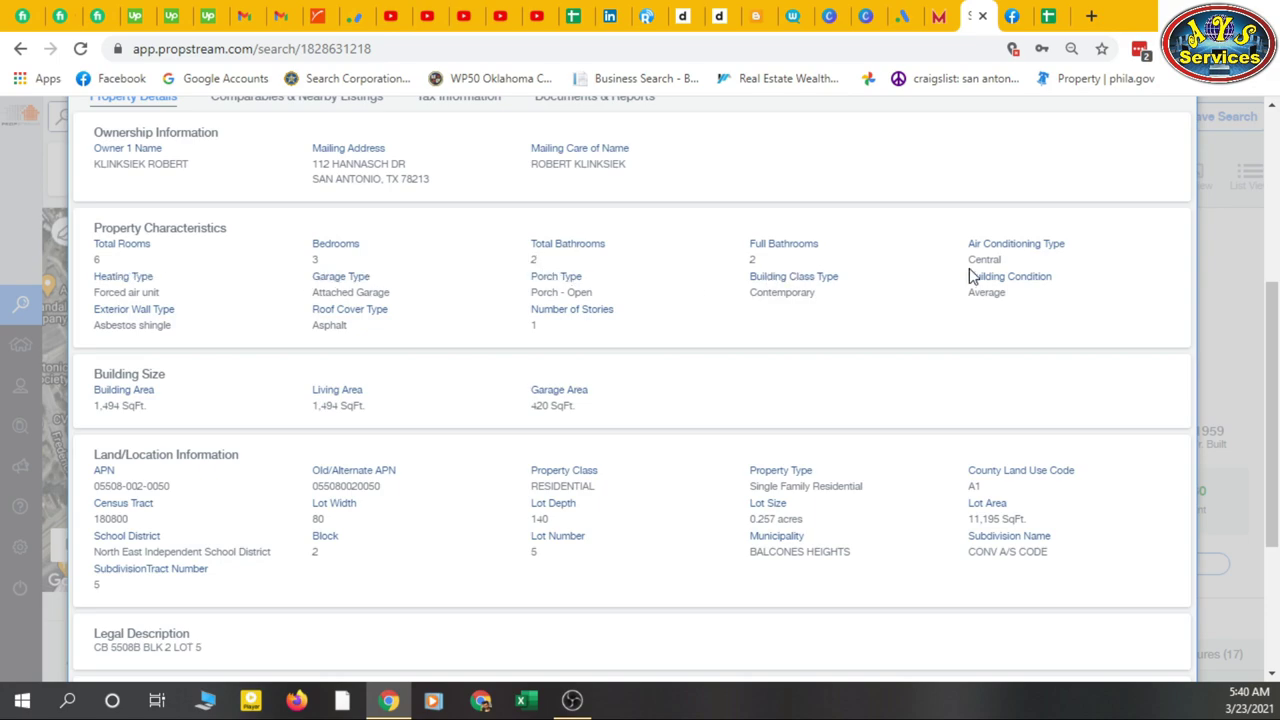
scroll(603, 374, down, 1)
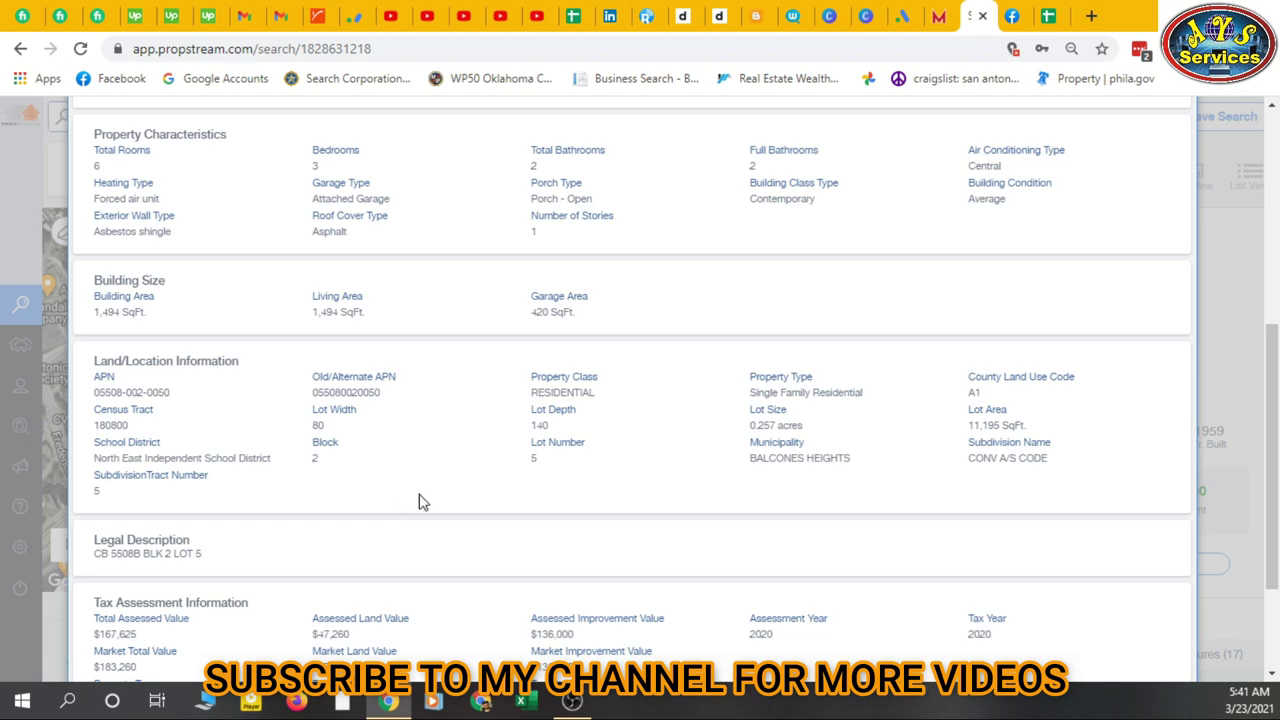
scroll(335, 455, down, 2)
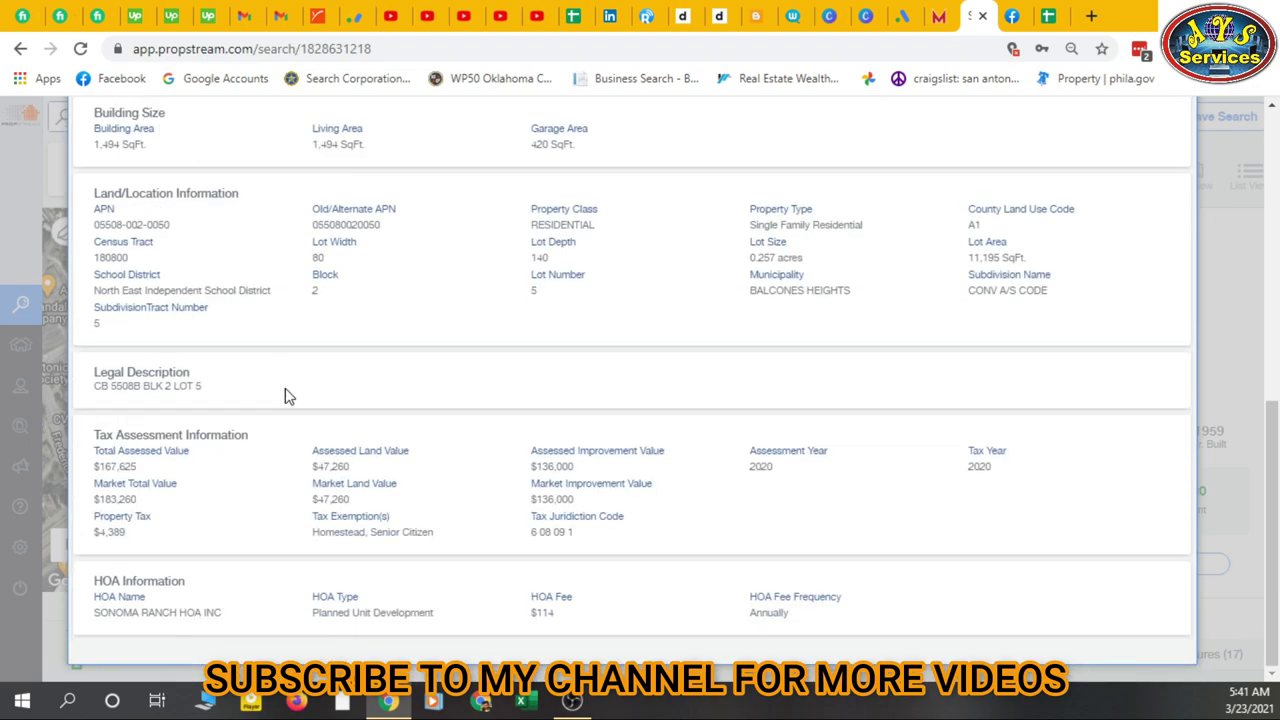
scroll(331, 463, up, 1)
scroll(334, 477, up, 6)
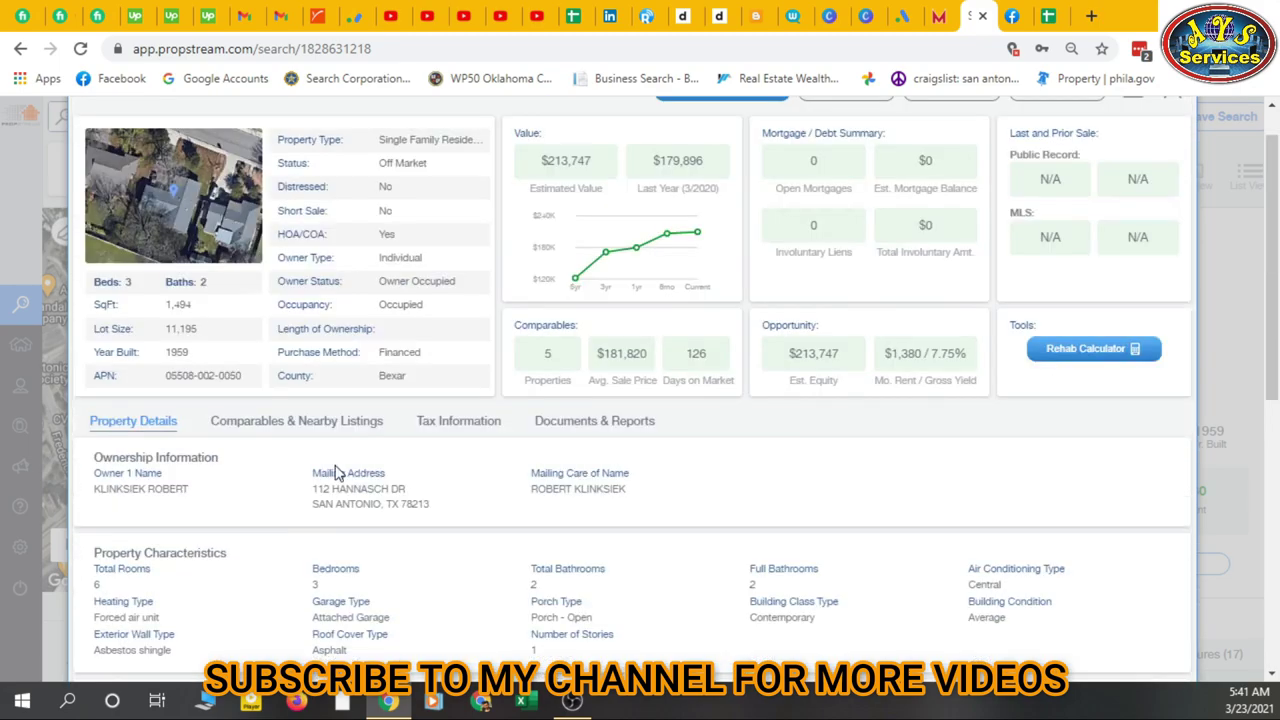
click(1172, 139)
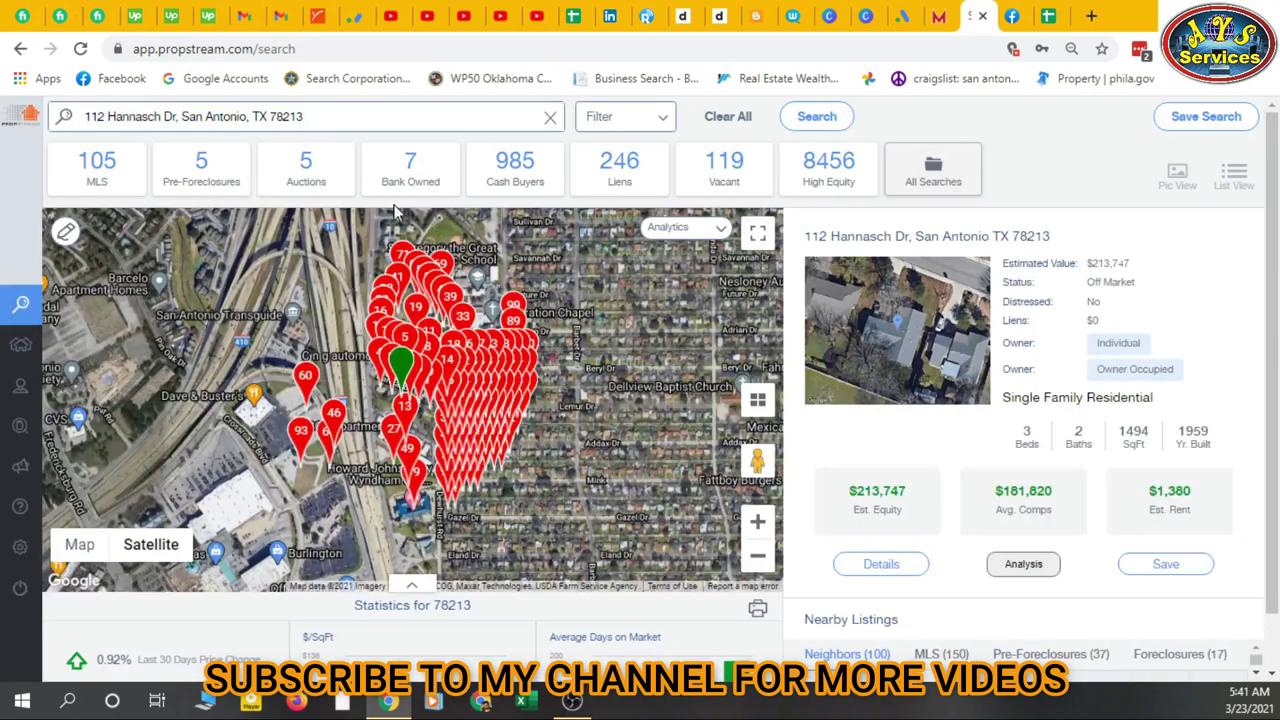
click(365, 125)
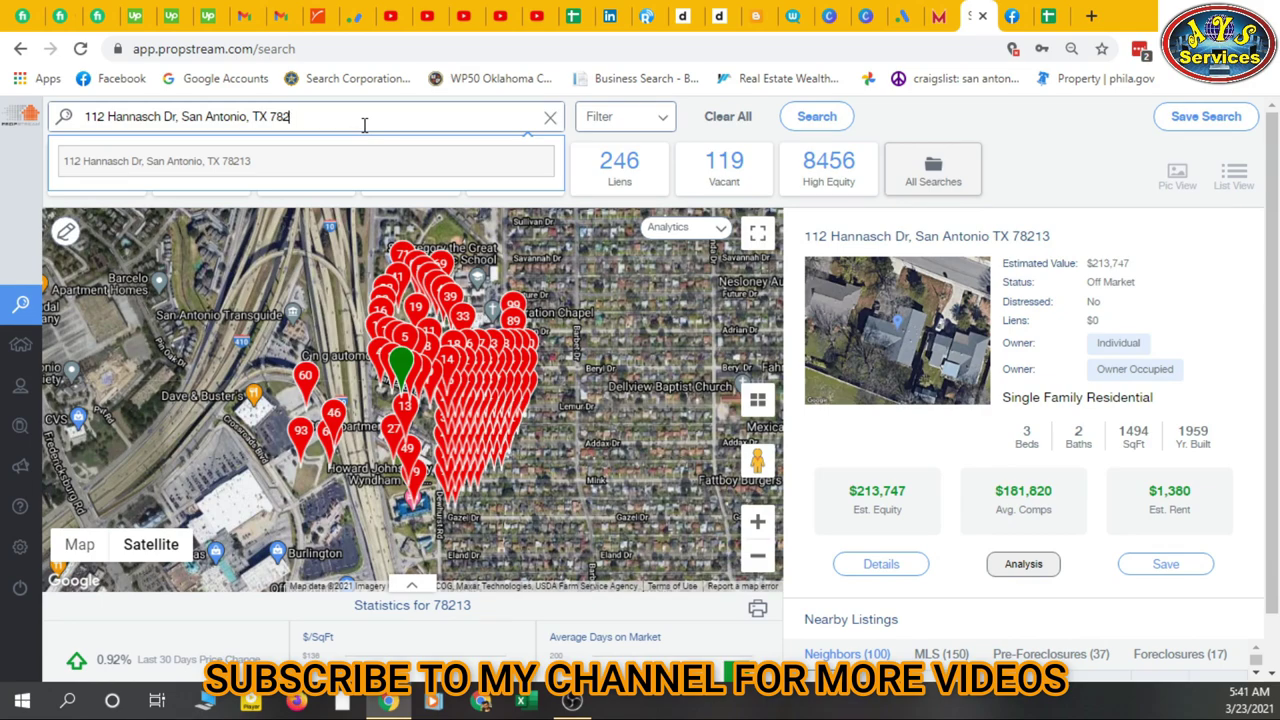
key(BackSpace)
key(BackSpace)
key(BackSpace)
key(BackSpace)
key(BackSpace)
key(BackSpace)
key(BackSpace)
key(BackSpace)
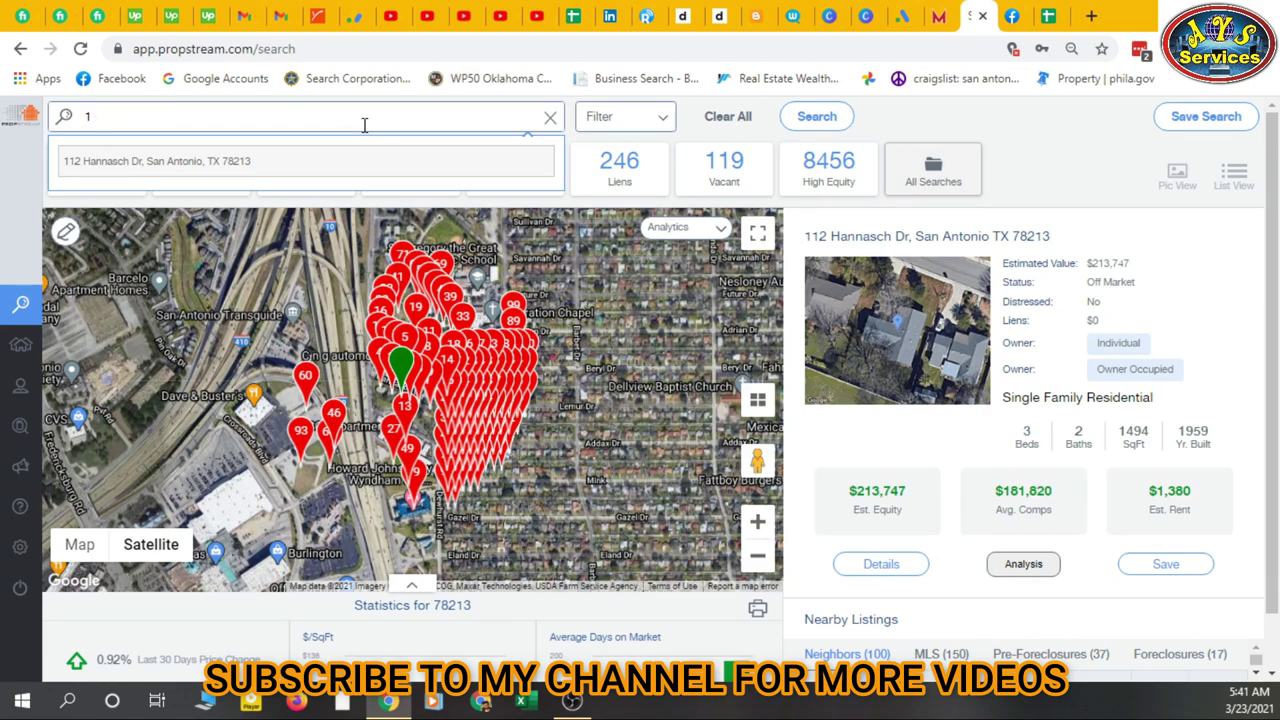
key(BackSpace)
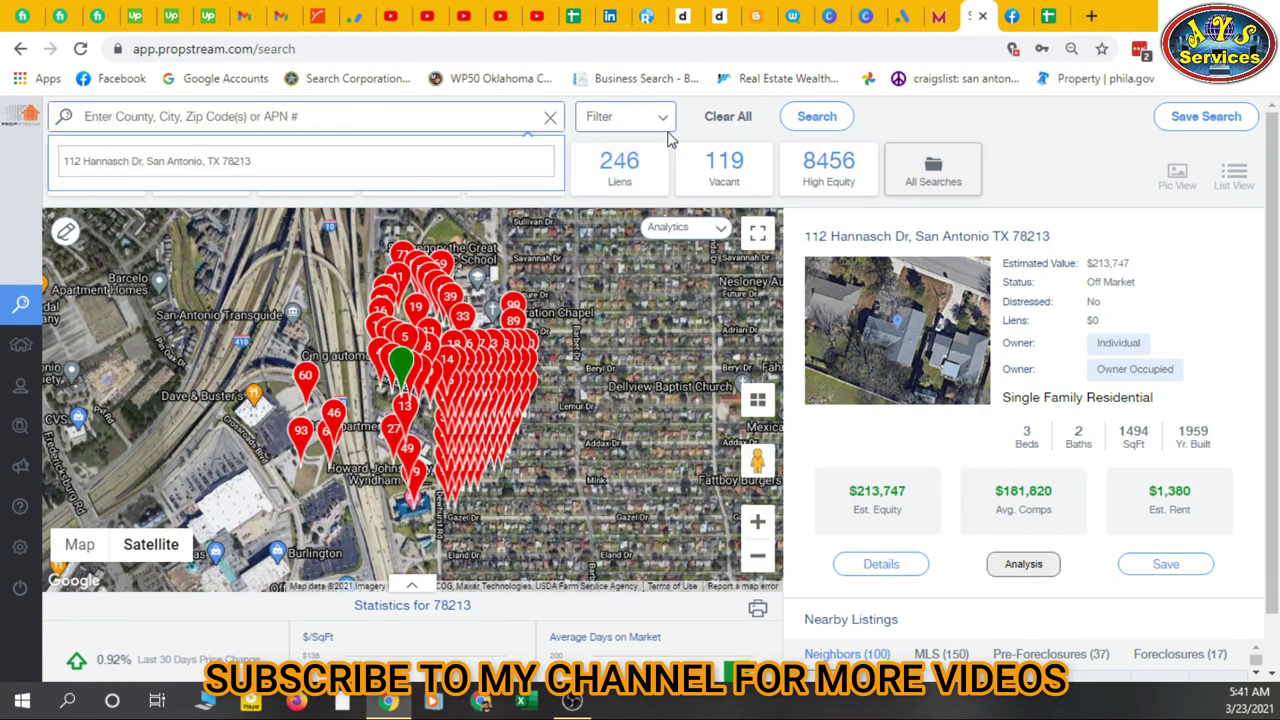
click(667, 125)
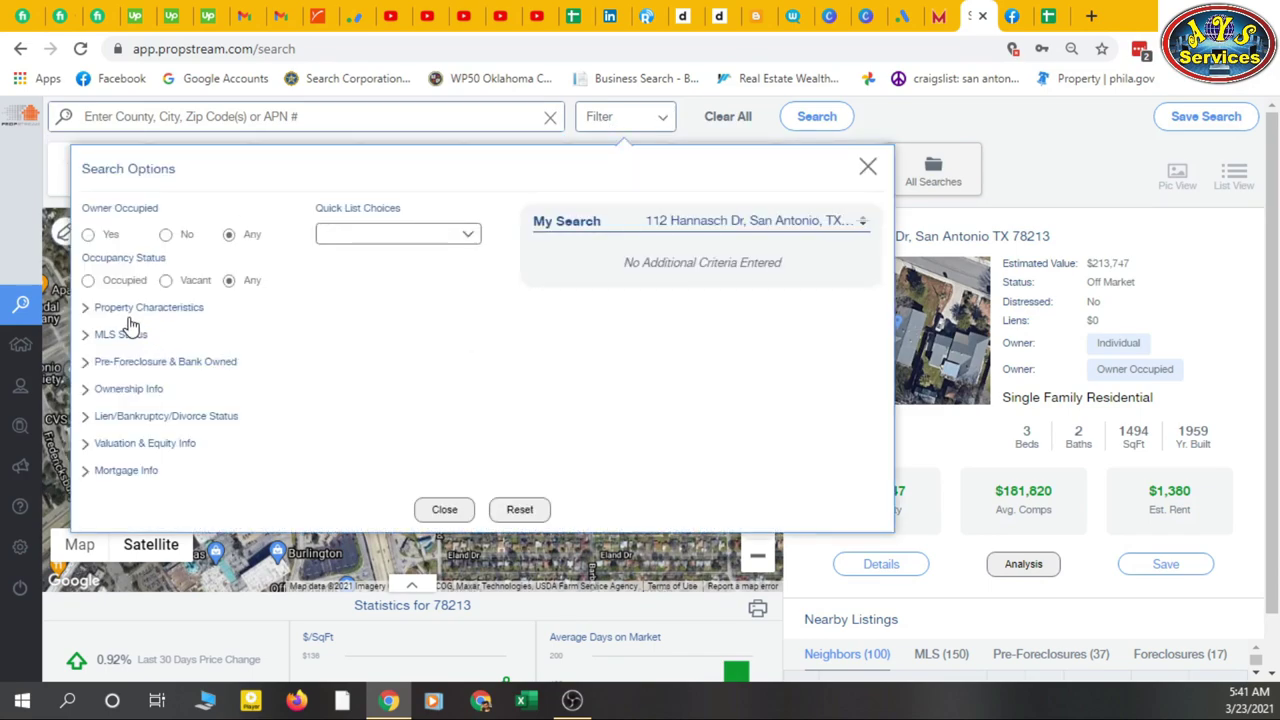
click(676, 122)
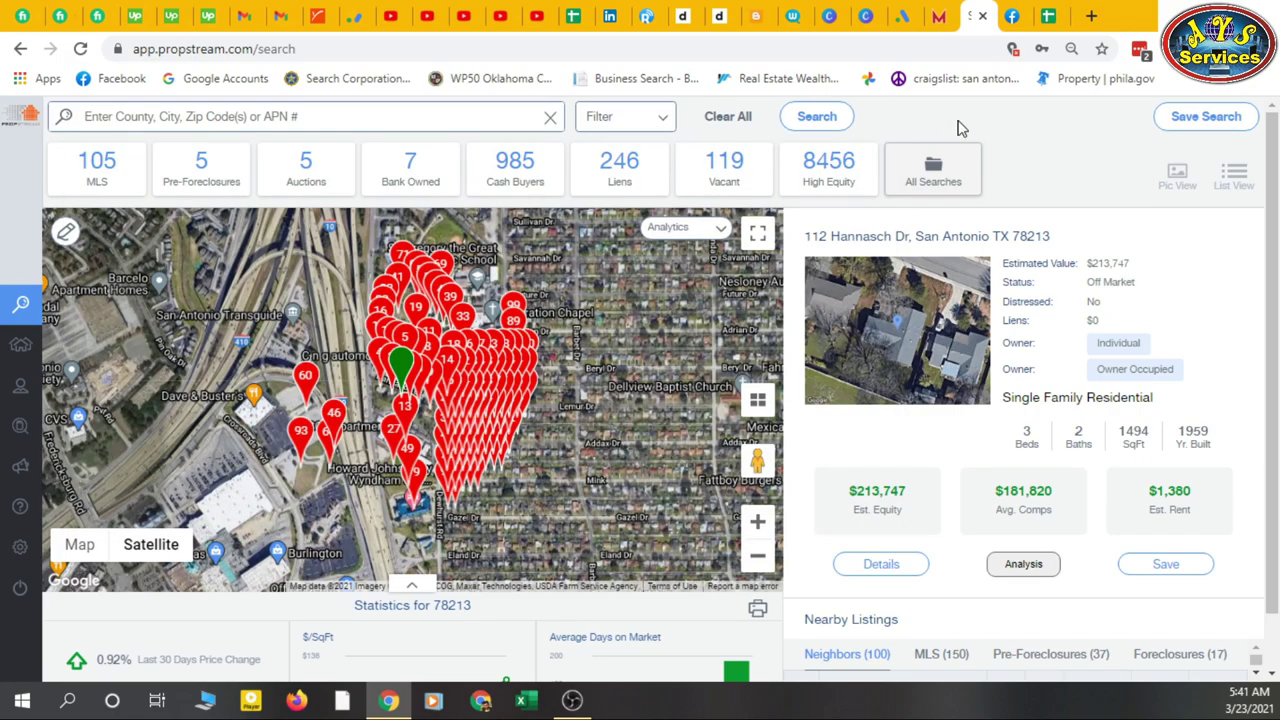